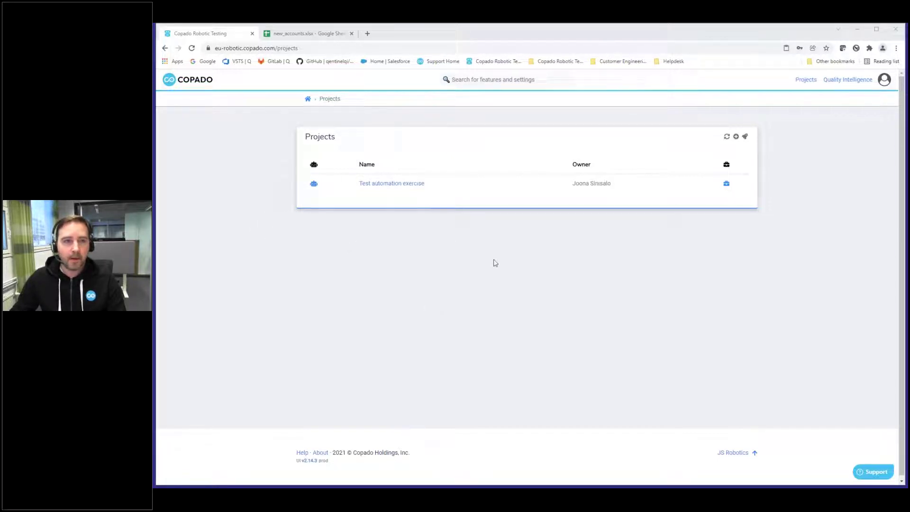
# Open the test_data_example suite in the Test automation exercise project
pyautogui.click(382, 188)
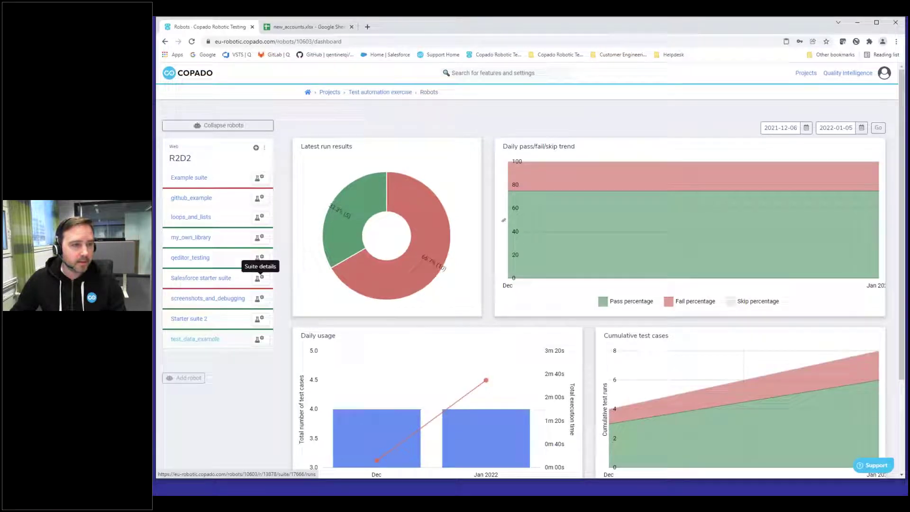
pyautogui.click(259, 265)
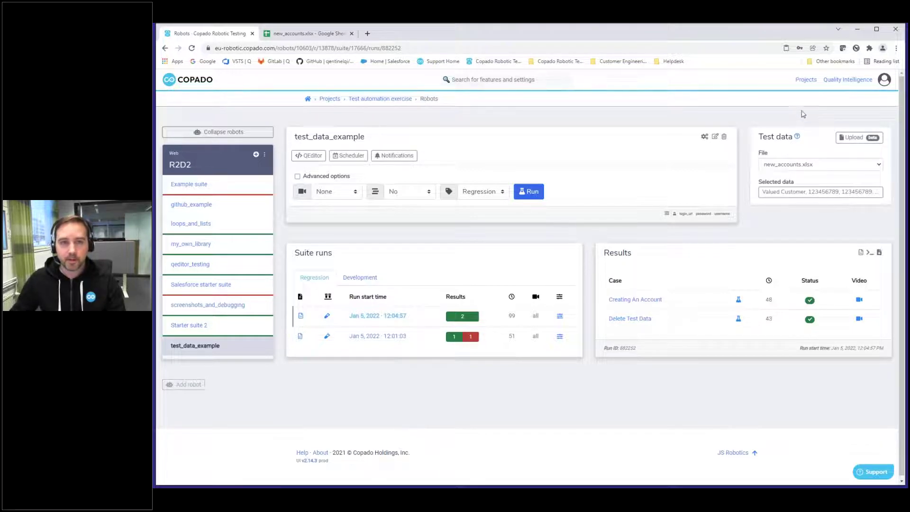
# Check the beta features setting in the user profile and return to the test_data_example suite
pyautogui.click(884, 80)
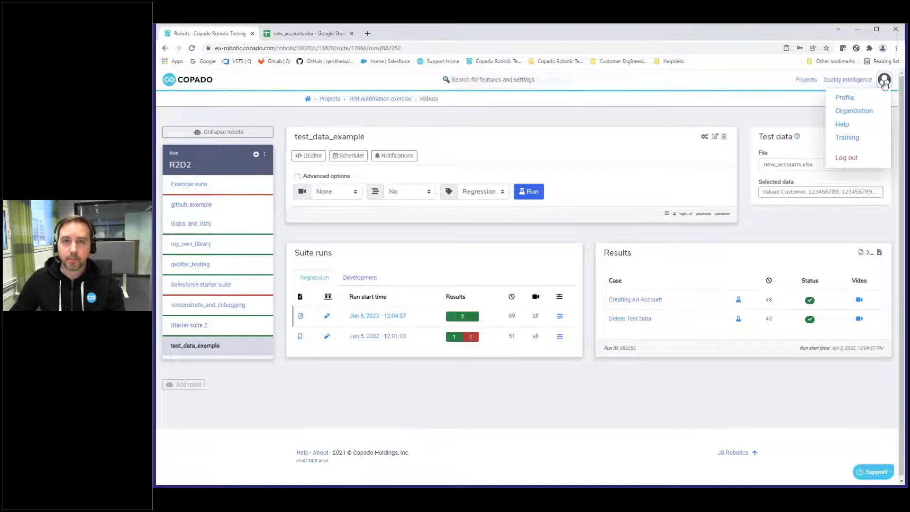
pyautogui.click(846, 97)
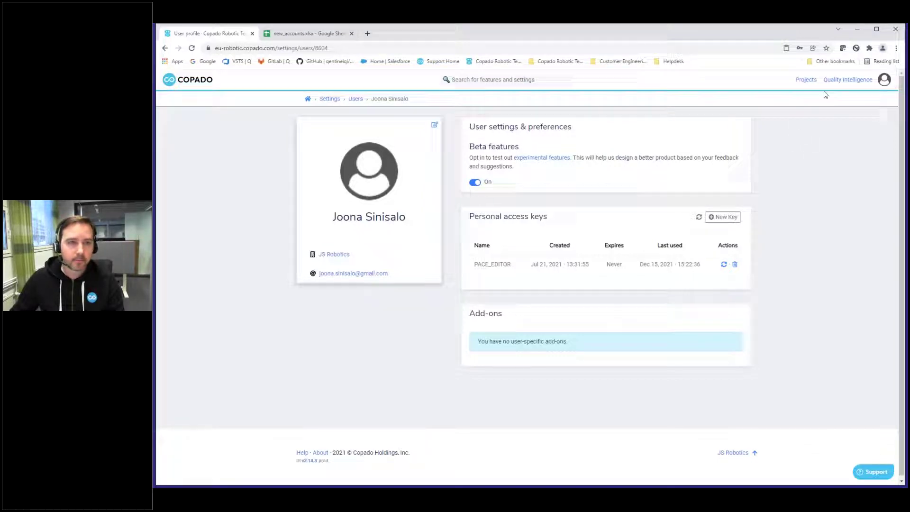
pyautogui.click(807, 77)
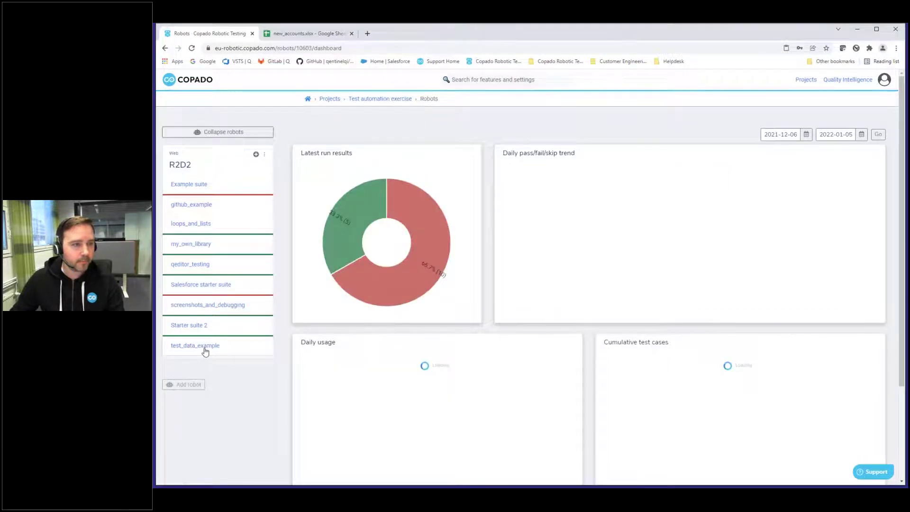
pyautogui.click(205, 351)
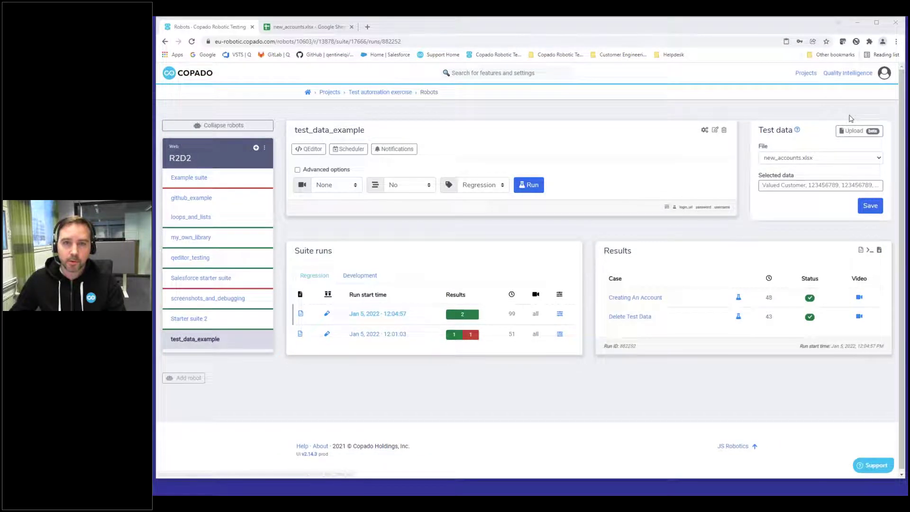
# View the Test Data API documentation and the new_accounts spreadsheet, and return to the test_data_example suite
pyautogui.click(797, 129)
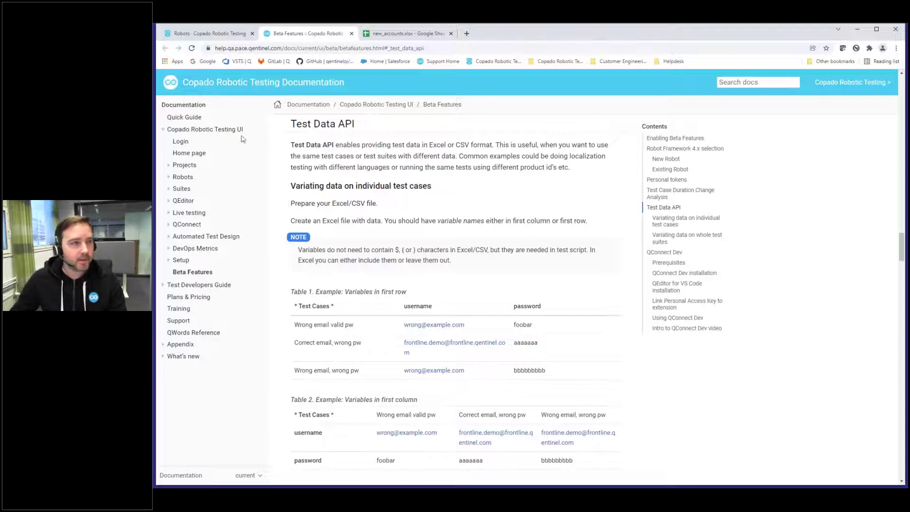
pyautogui.click(206, 34)
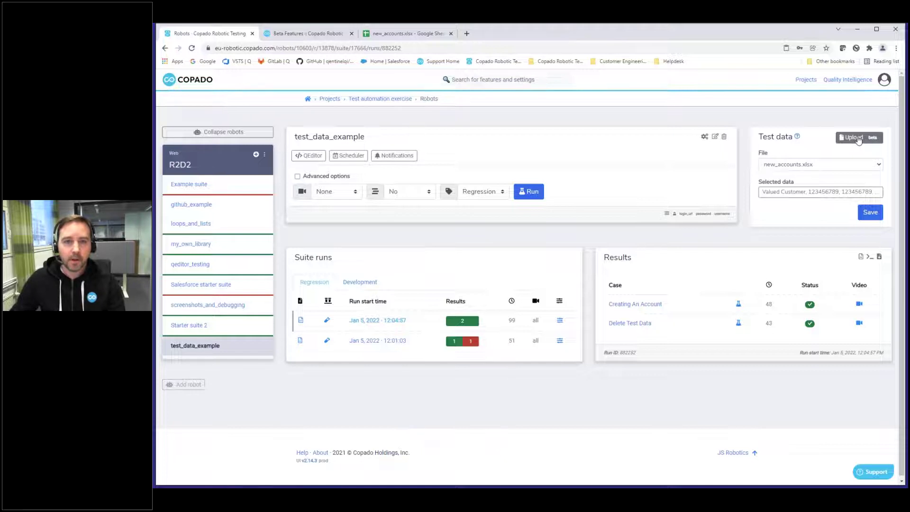
pyautogui.click(410, 34)
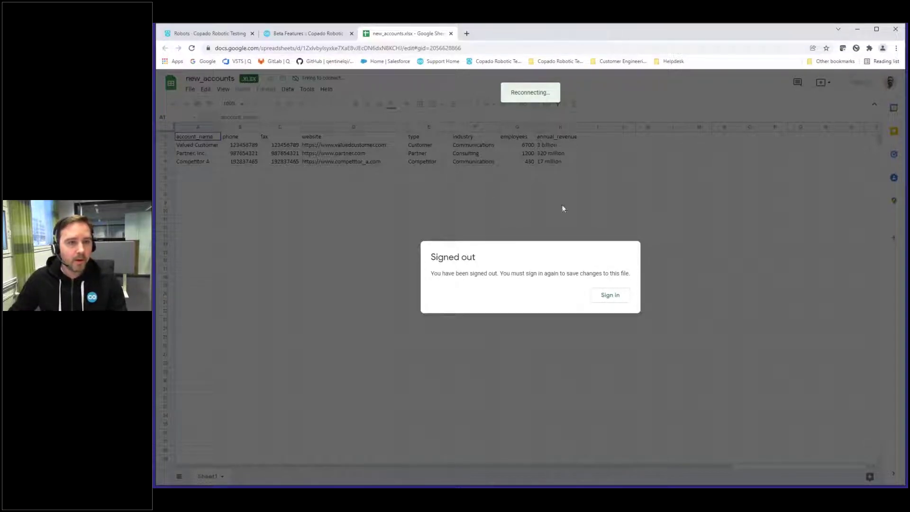
pyautogui.click(223, 37)
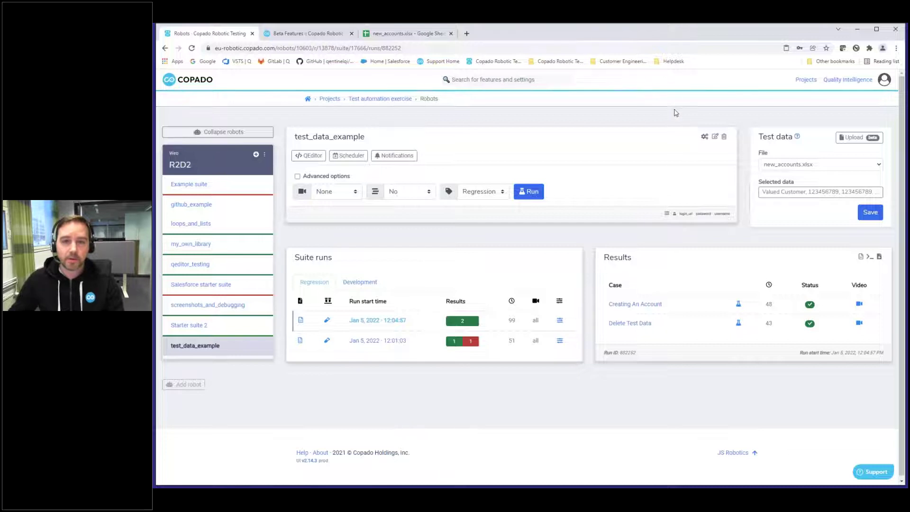
# Upload the new_accounts test data file with variables in the first row and send it to the data API
pyautogui.click(854, 138)
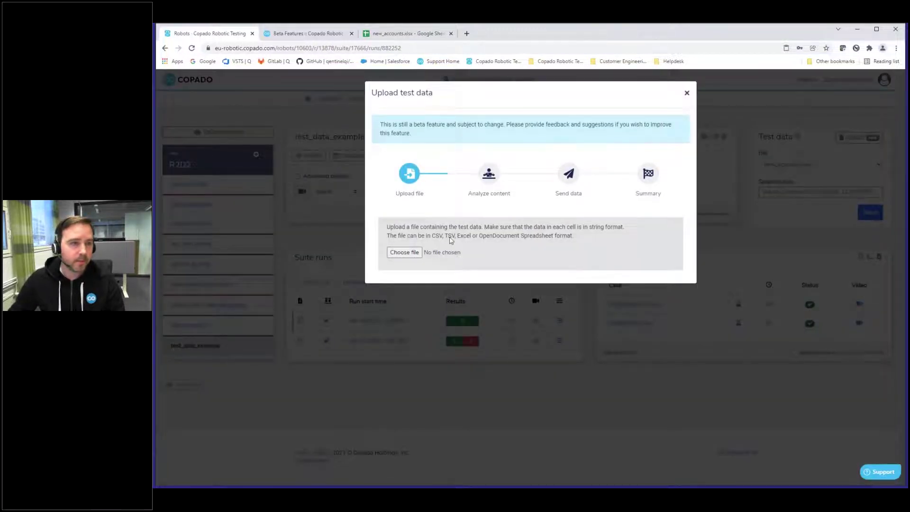
pyautogui.click(405, 253)
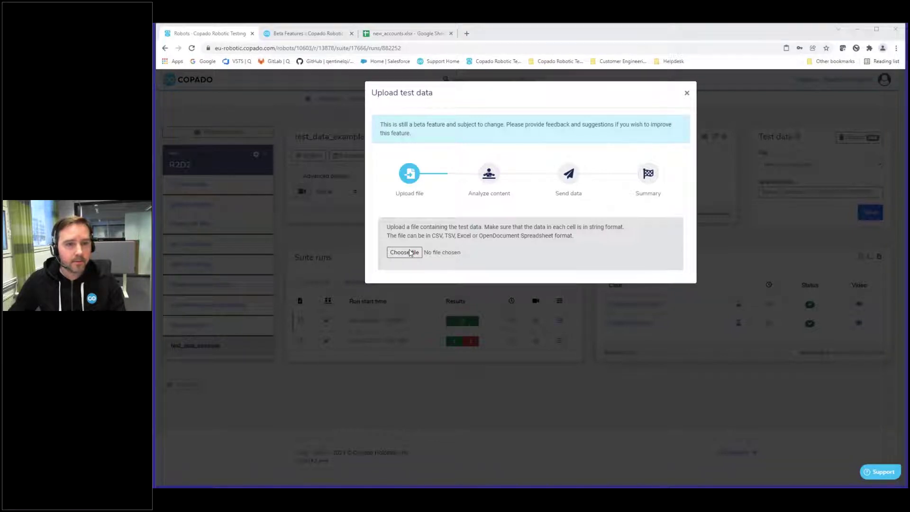
pyautogui.press('Return')
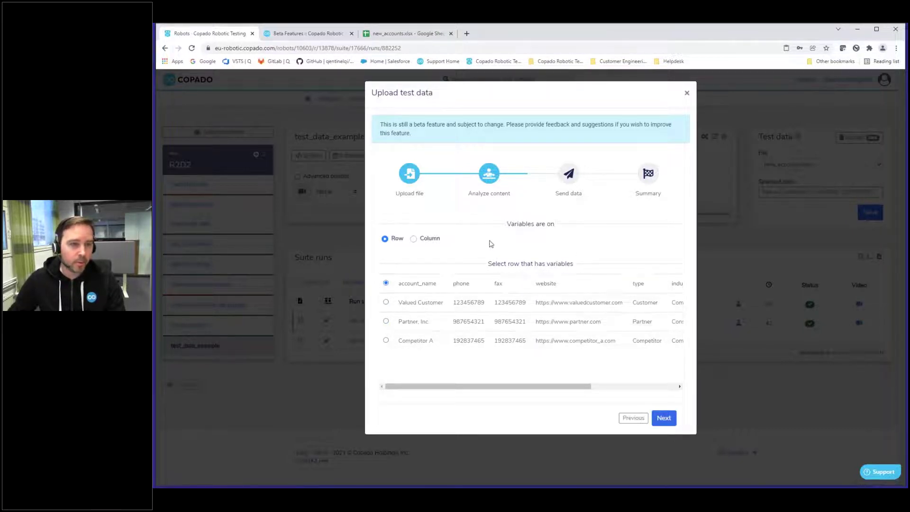
pyautogui.click(664, 418)
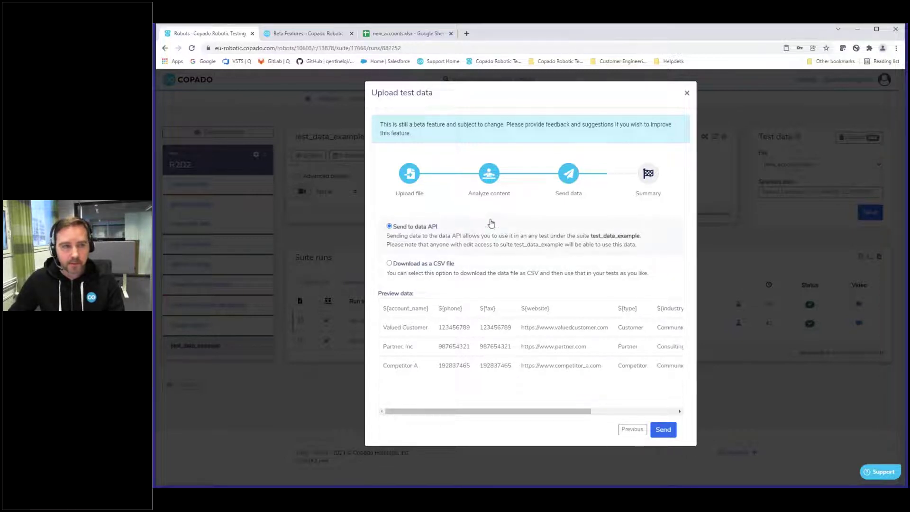
pyautogui.click(664, 432)
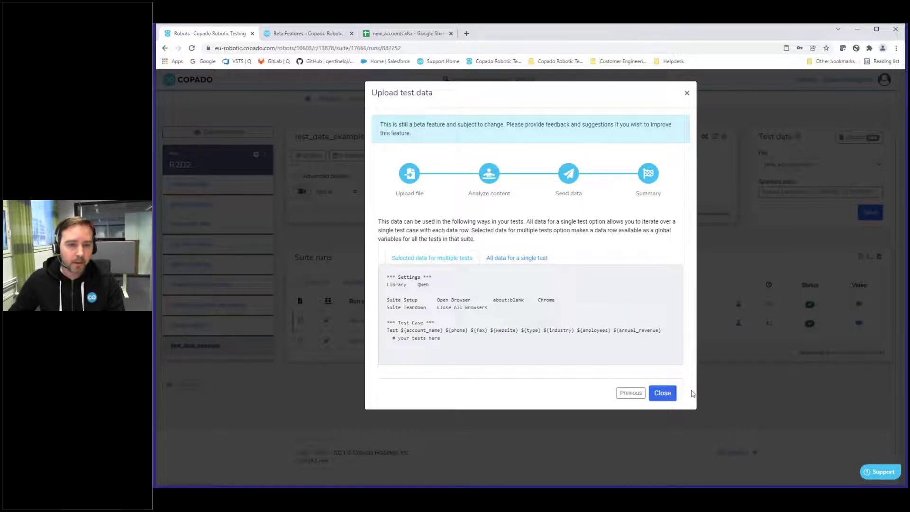
pyautogui.click(668, 397)
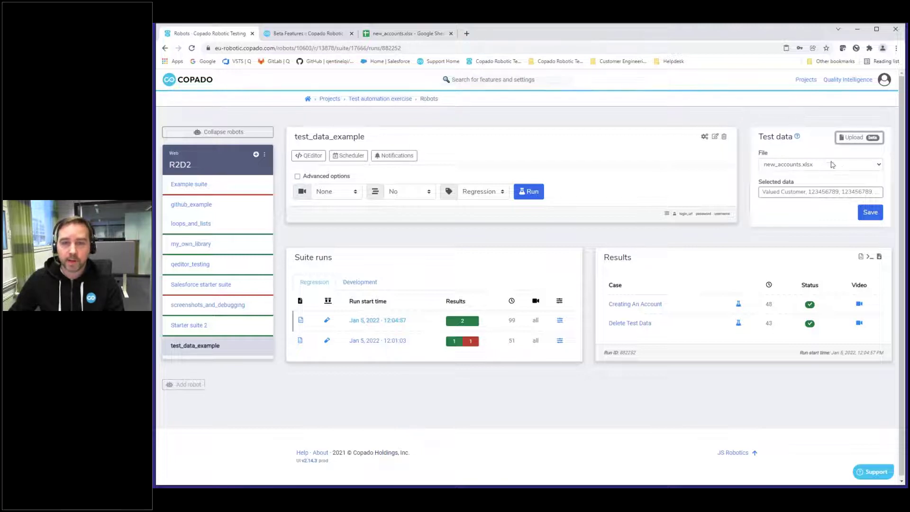
# Select the Partner, Inc row of new_accounts.xlsx as the suite's test data and save the selection
pyautogui.click(879, 166)
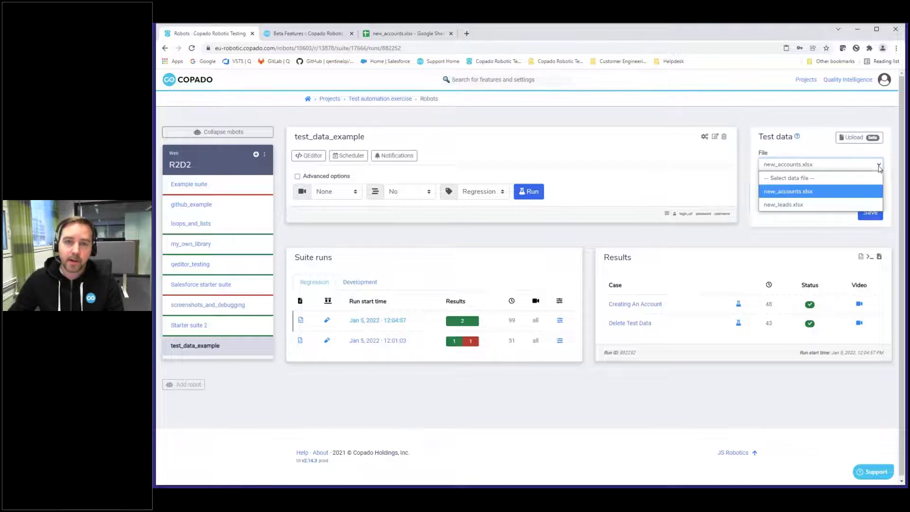
pyautogui.click(790, 194)
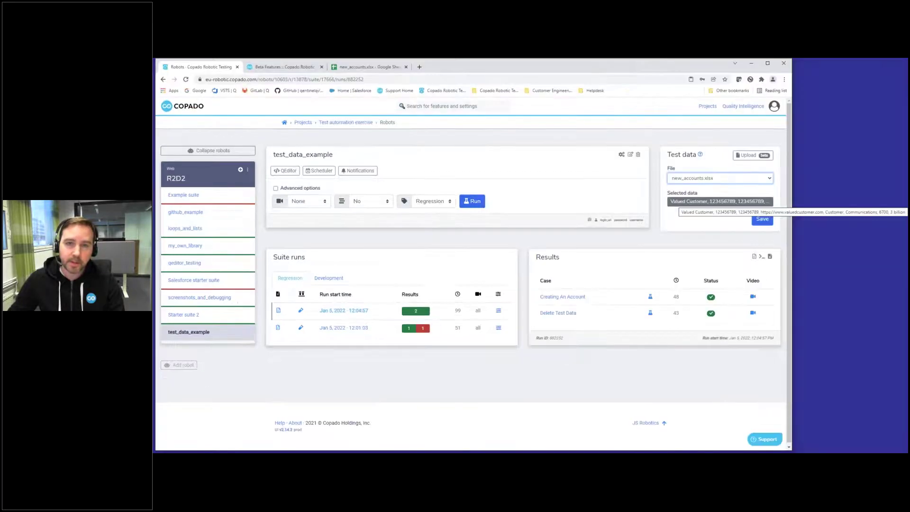
pyautogui.click(688, 202)
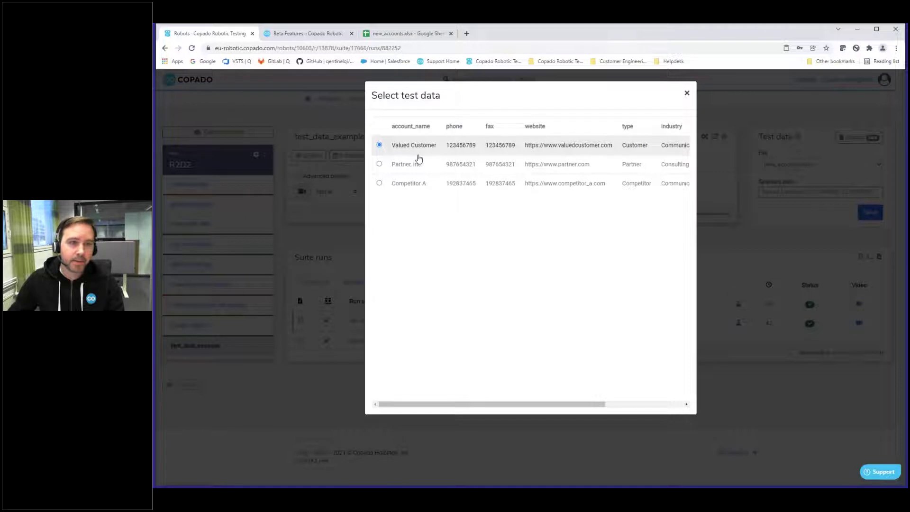
pyautogui.click(633, 166)
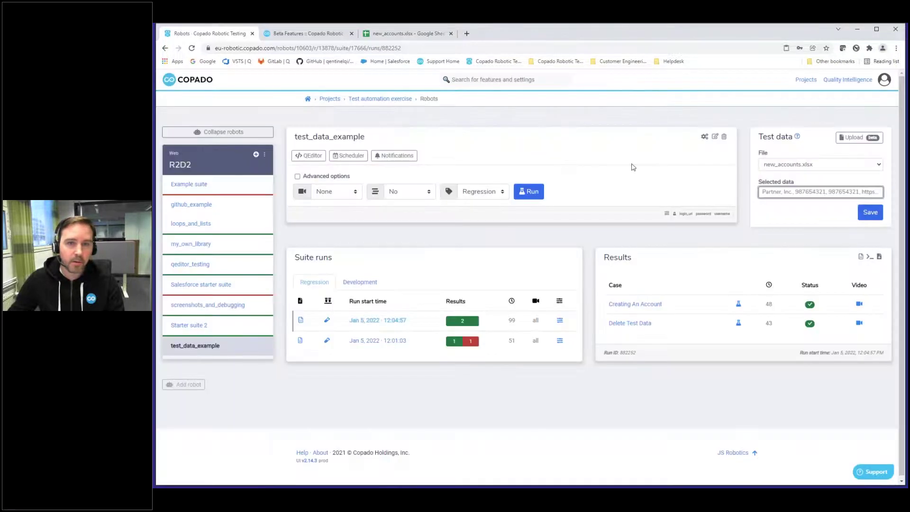
pyautogui.click(871, 213)
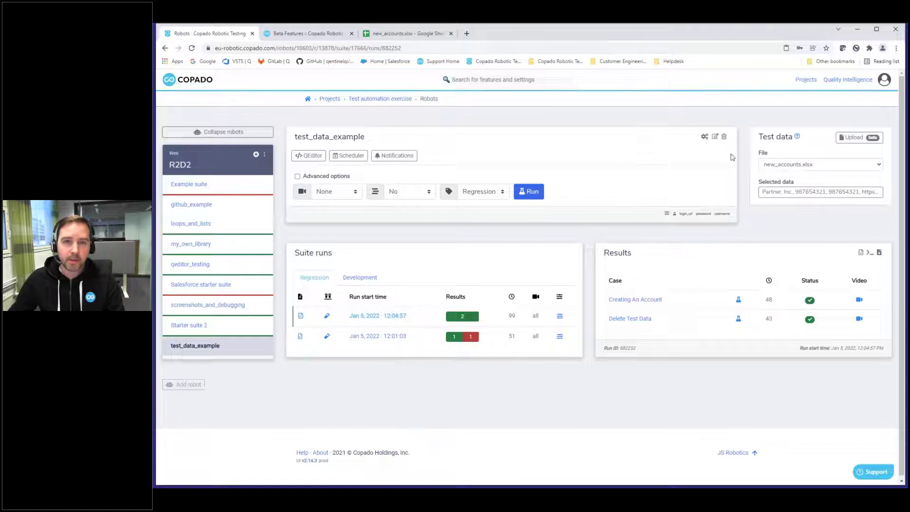
# Open the suite in QEditor, hide the file explorer and start a live testing session
pyautogui.click(309, 158)
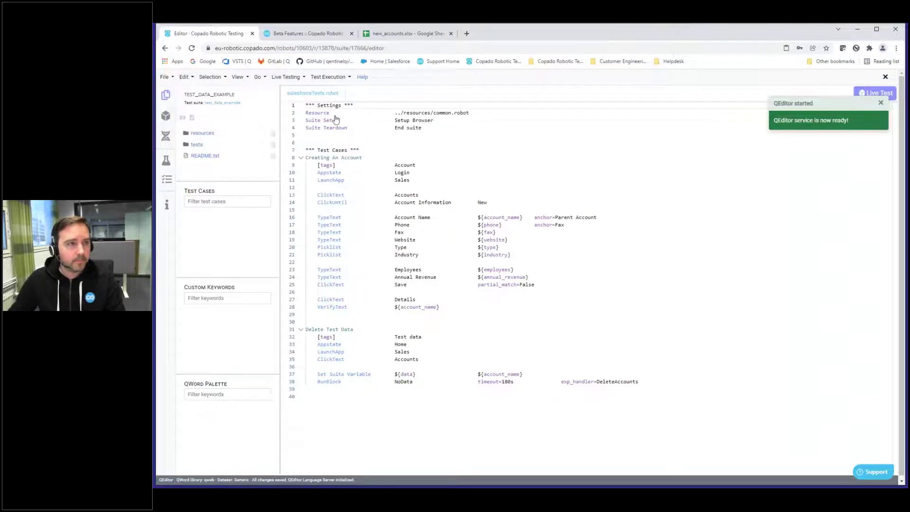
pyautogui.click(166, 97)
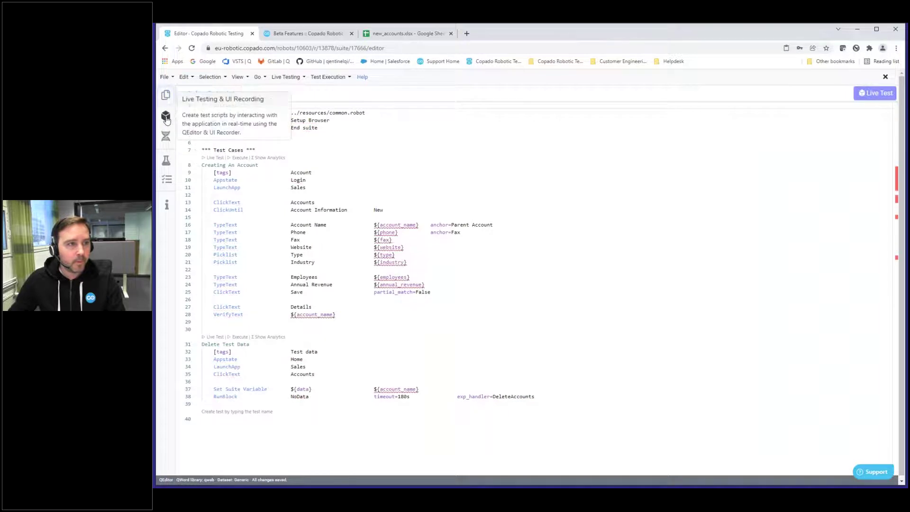
pyautogui.click(166, 118)
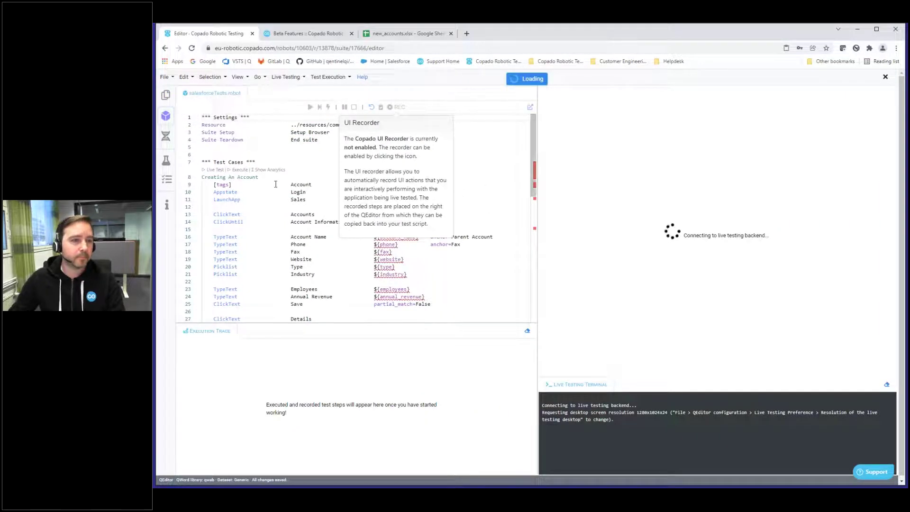
# Run the Creating An Account test live from the Appstate Login line through LaunchApp Sales and ClickText Accounts
pyautogui.click(314, 187)
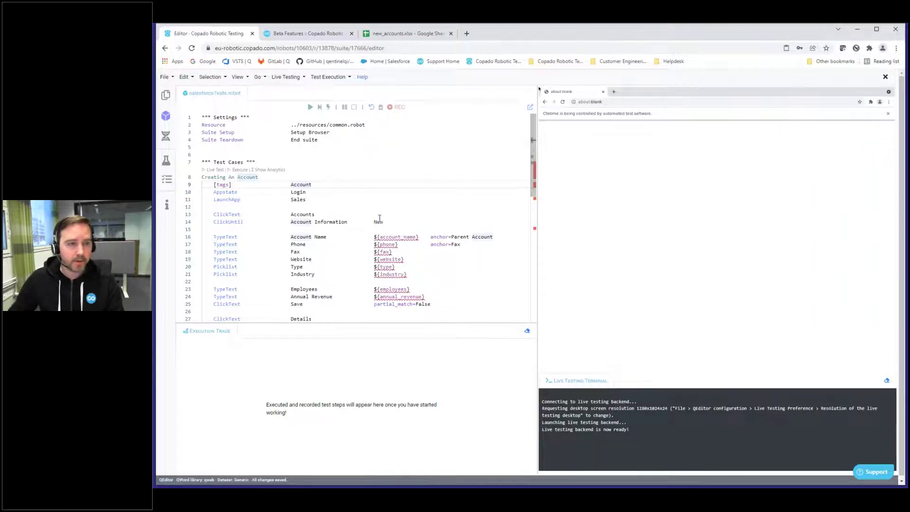
pyautogui.click(308, 193)
pyautogui.click(328, 107)
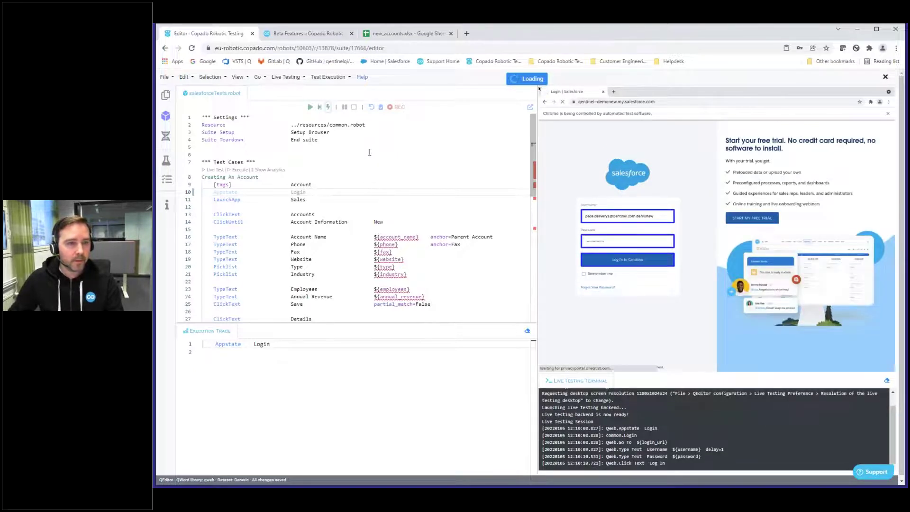
pyautogui.click(320, 110)
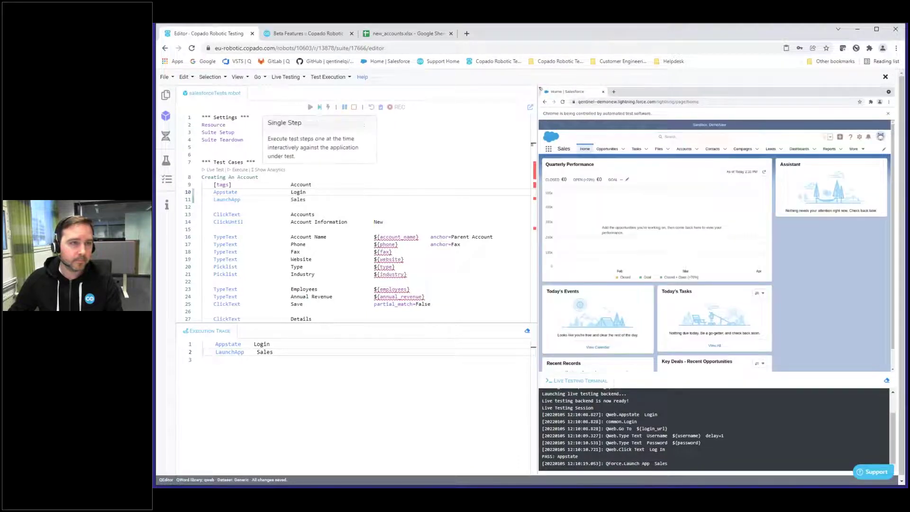
pyautogui.click(319, 107)
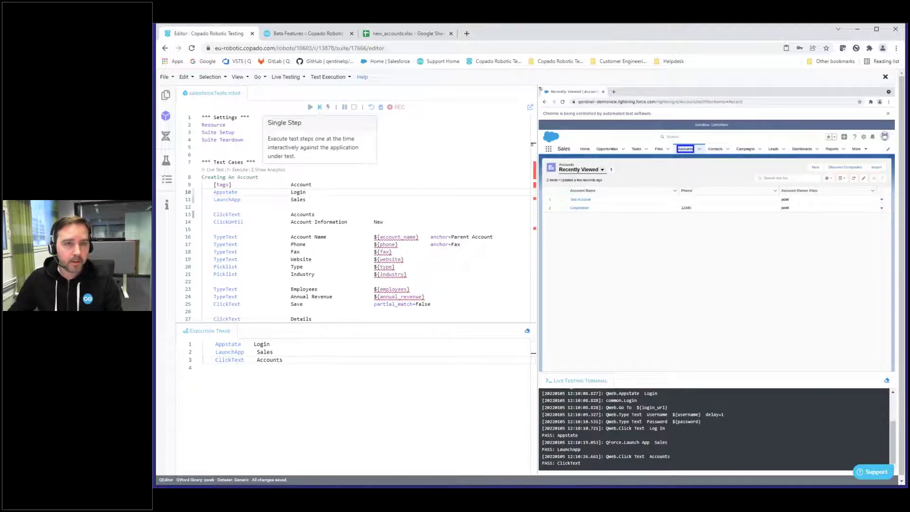
# Single-step through opening the new account form and filling Account Name, Phone, Fax and Website from the test data variables
pyautogui.click(320, 108)
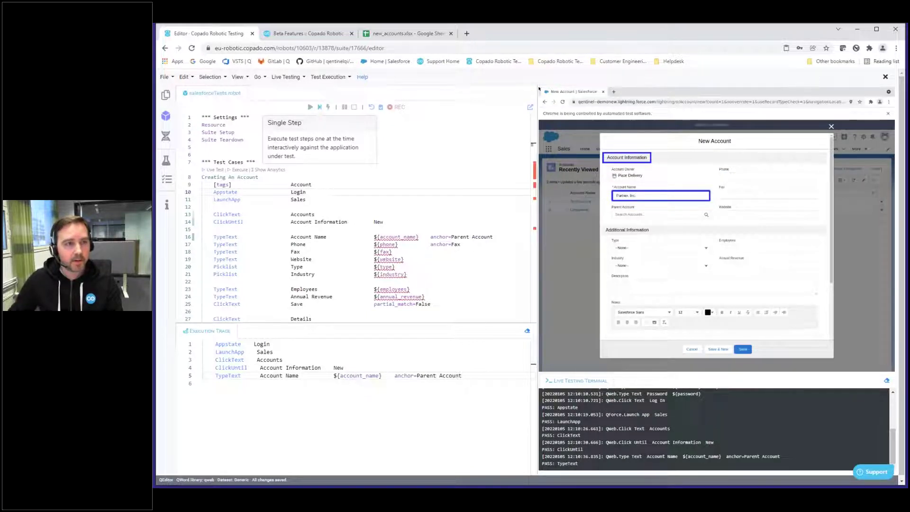
pyautogui.click(320, 108)
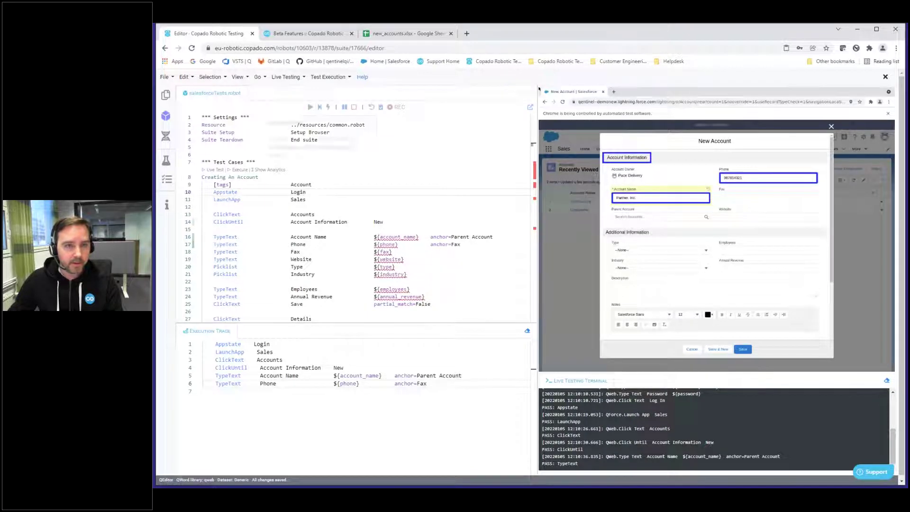
pyautogui.click(320, 107)
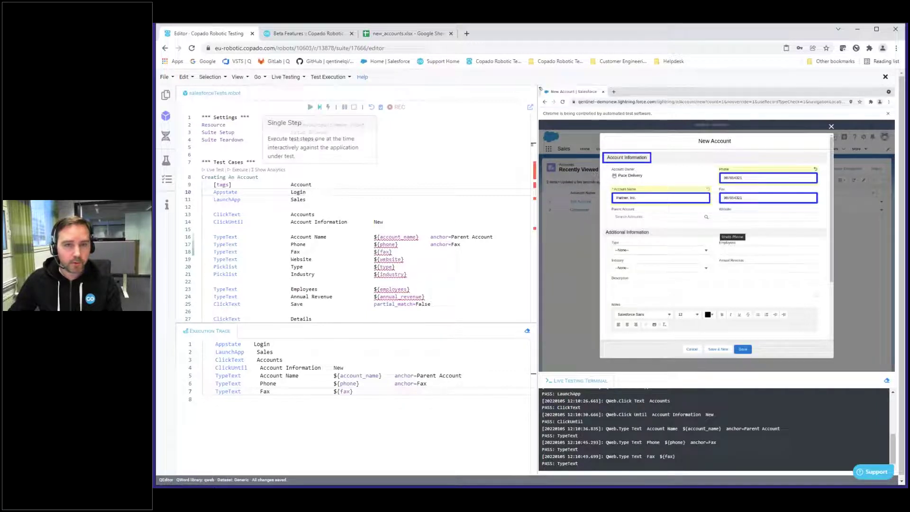
pyautogui.click(320, 107)
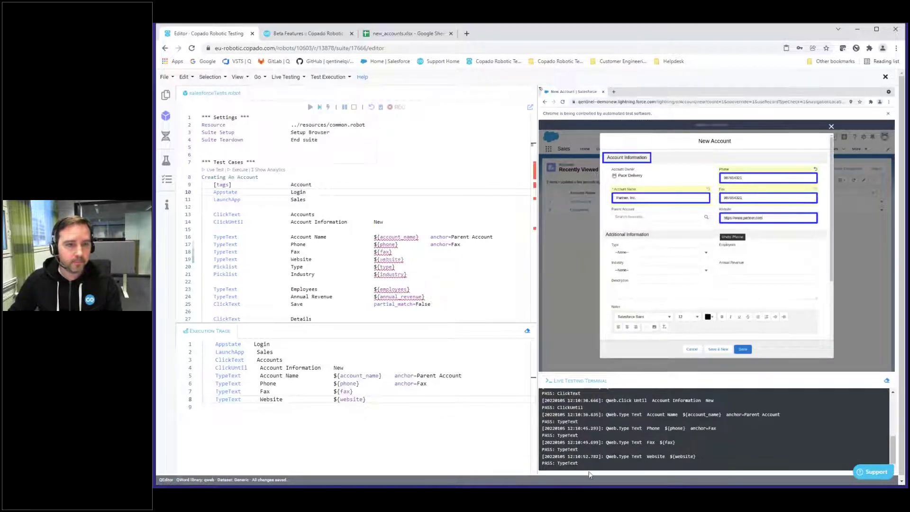
# Cancel the new Salesforce account form, end the live testing session and exit QEditor
pyautogui.click(692, 350)
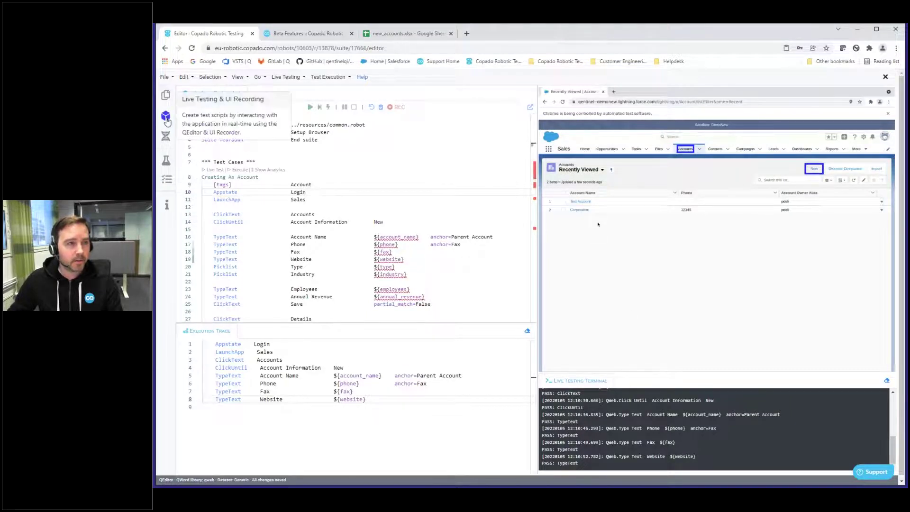
pyautogui.click(166, 118)
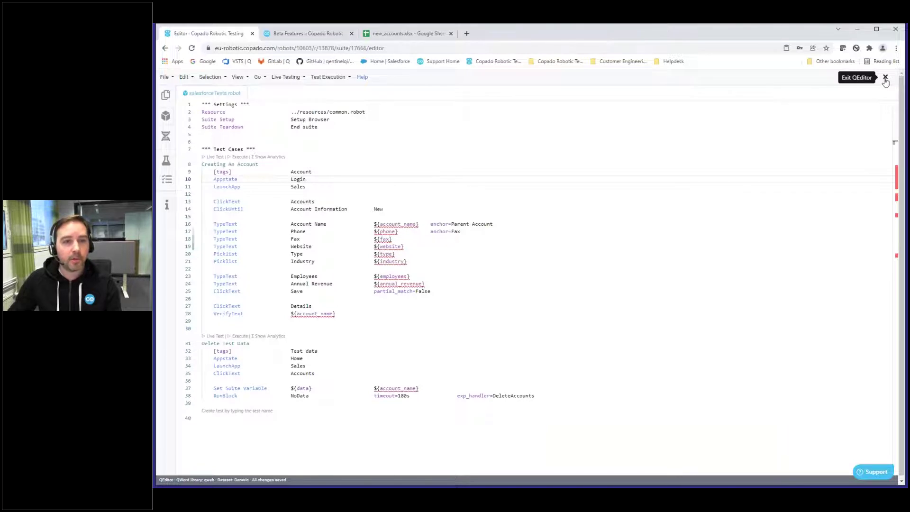
pyautogui.click(885, 78)
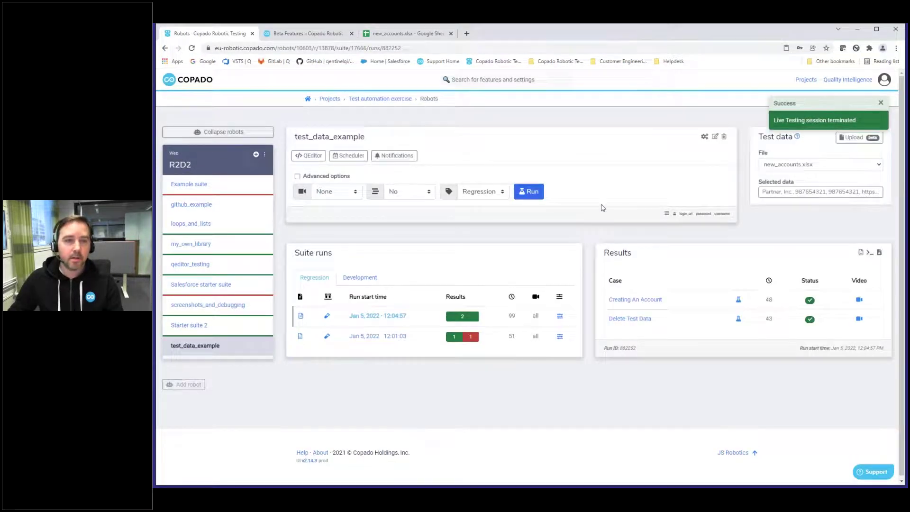